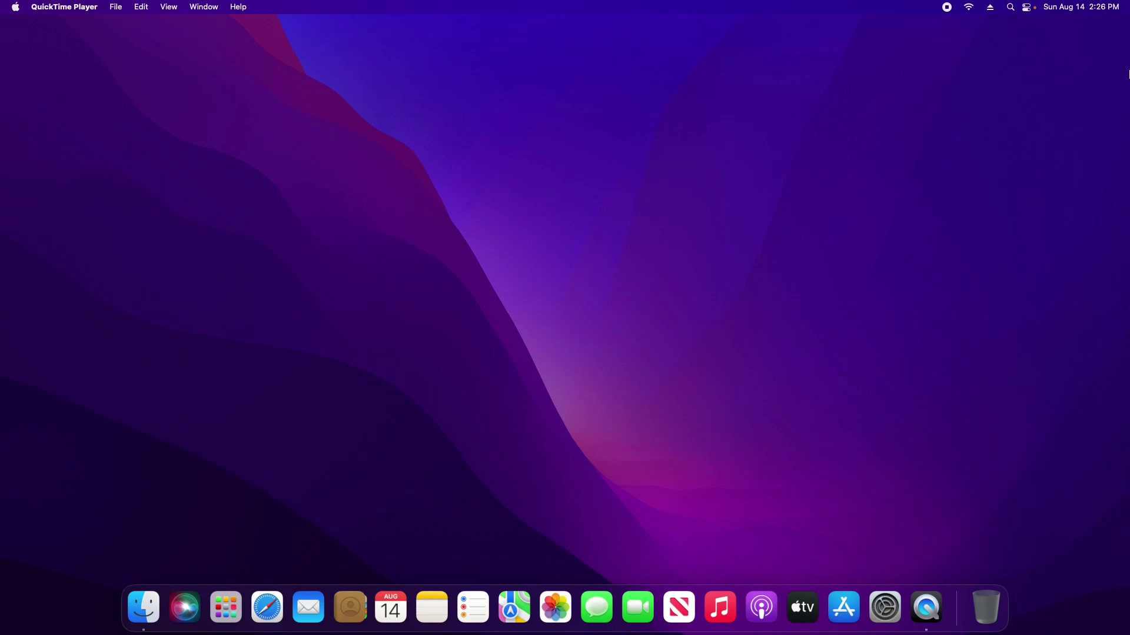
Bring Finder to the front and open the Apple menu from the menu bar
{"action": "left_click", "coordinate": [441, 62]}
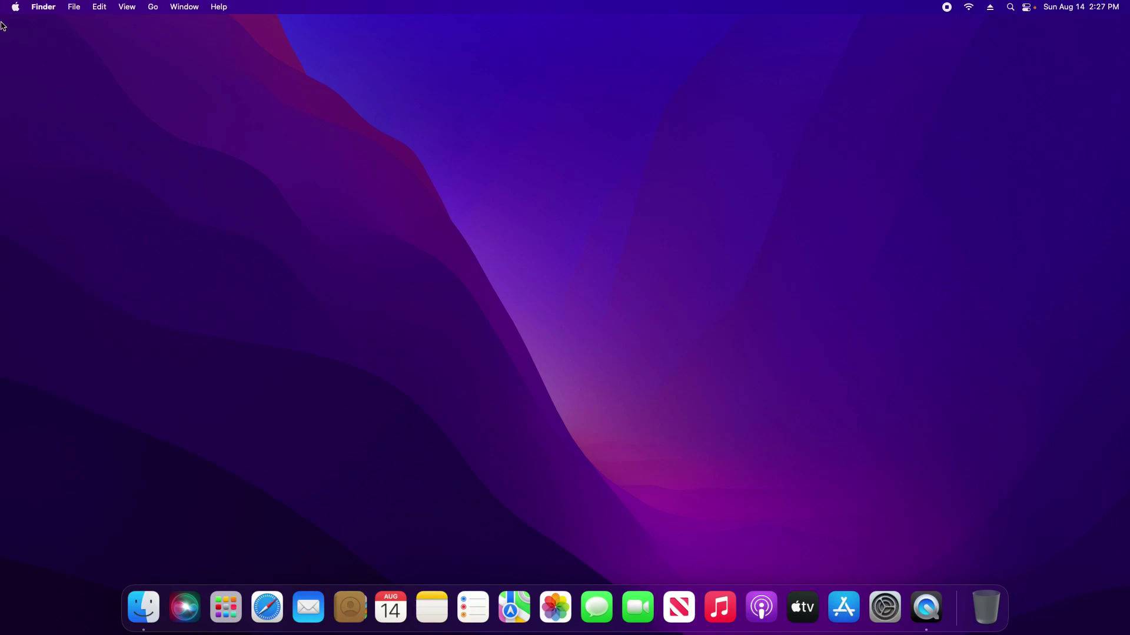
{"action": "left_click", "coordinate": [14, 7]}
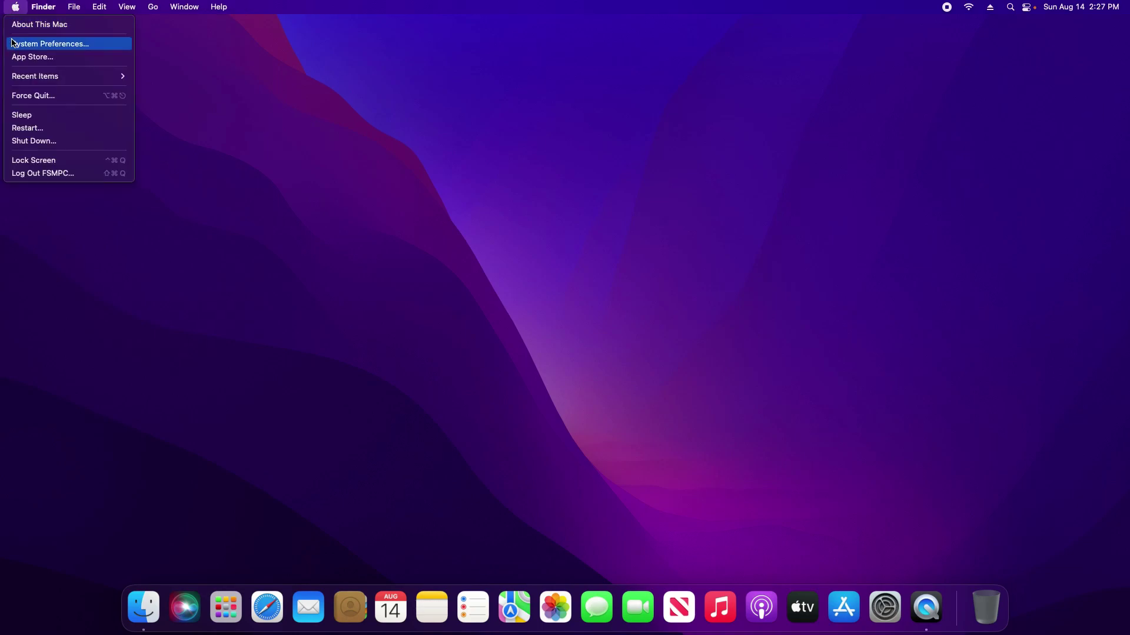
Open System Preferences, go to Security & Privacy and unlock it with the admin password
{"action": "left_click", "coordinate": [41, 45]}
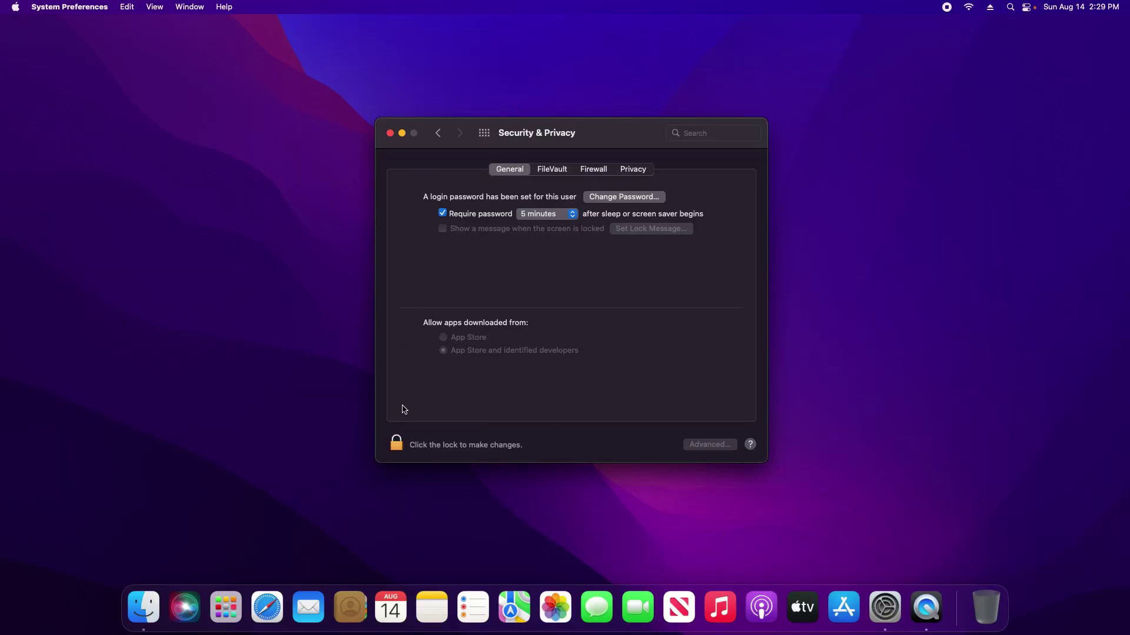
{"action": "left_click", "coordinate": [394, 446]}
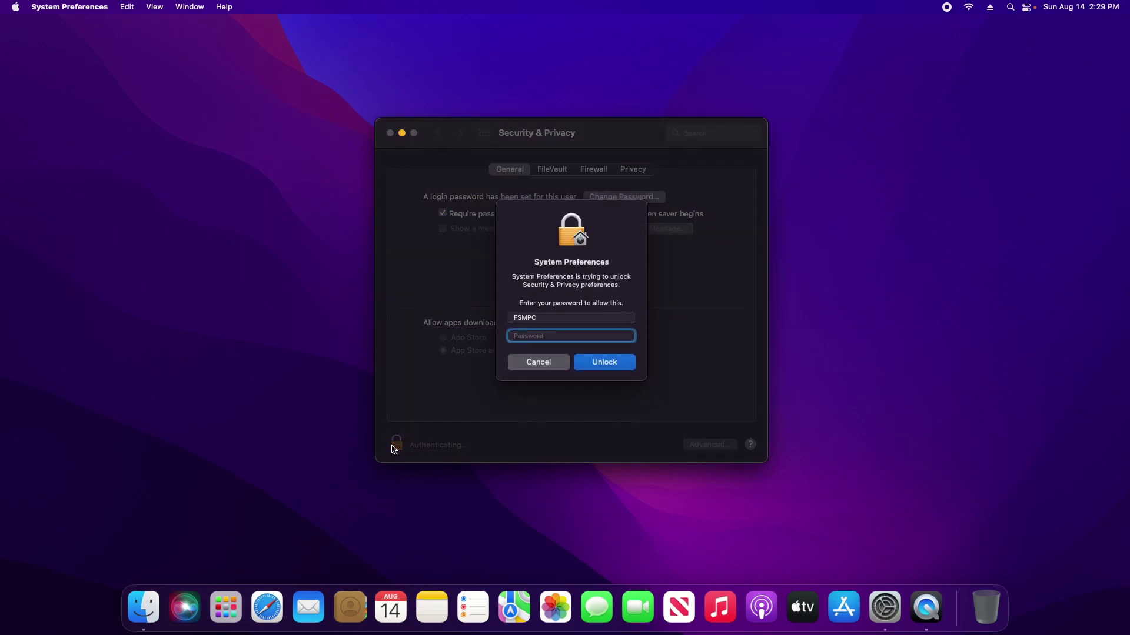
{"action": "key", "text": "Return"}
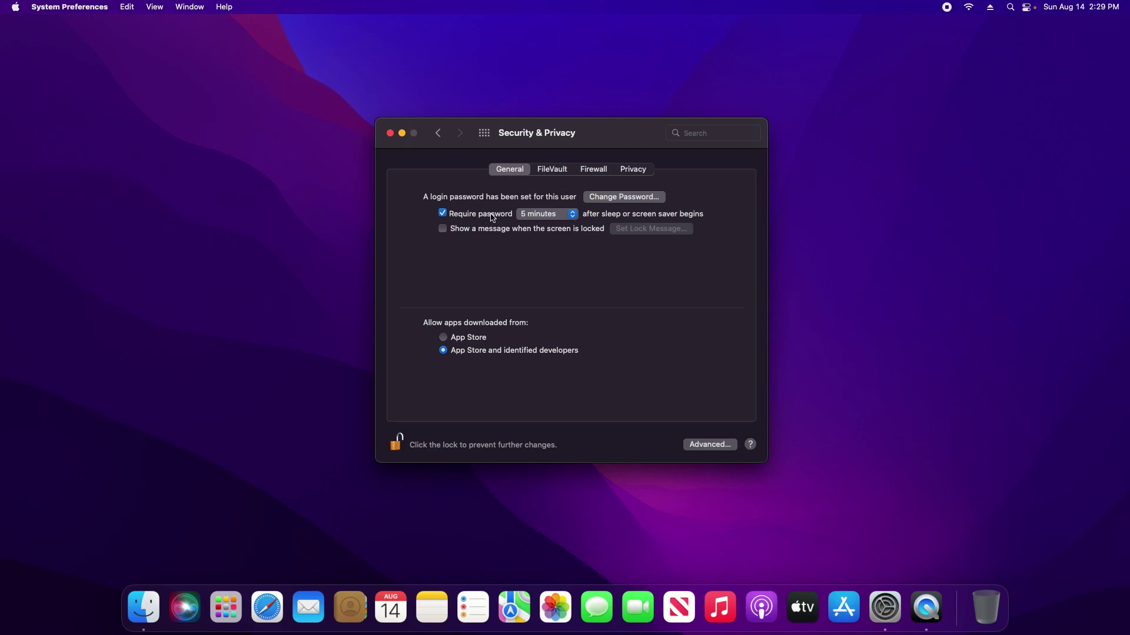
Keep screen lock on, require password 1 minute after sleep or screen saver, and relock the settings
{"action": "left_click", "coordinate": [443, 214]}
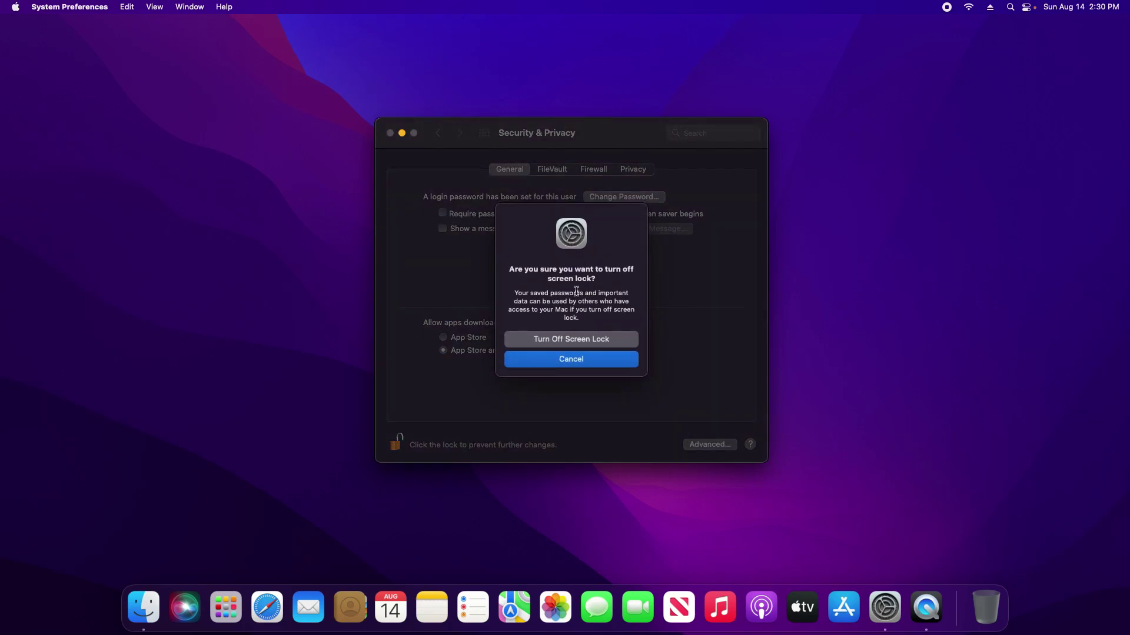
{"action": "left_click", "coordinate": [579, 361]}
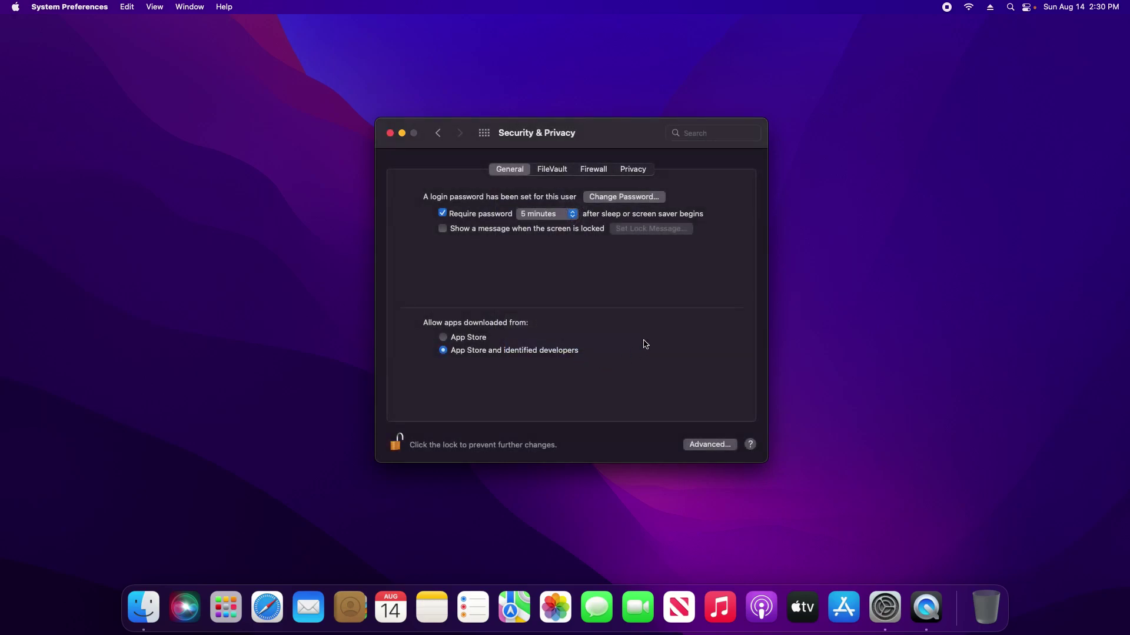
{"action": "left_click", "coordinate": [570, 217]}
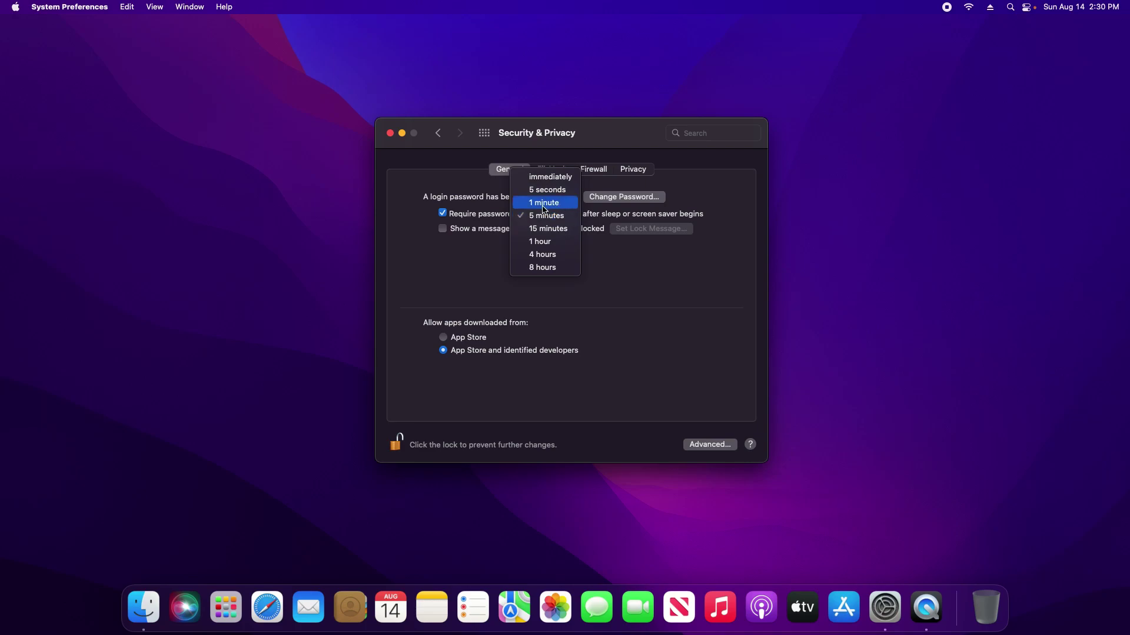
{"action": "left_click", "coordinate": [545, 205]}
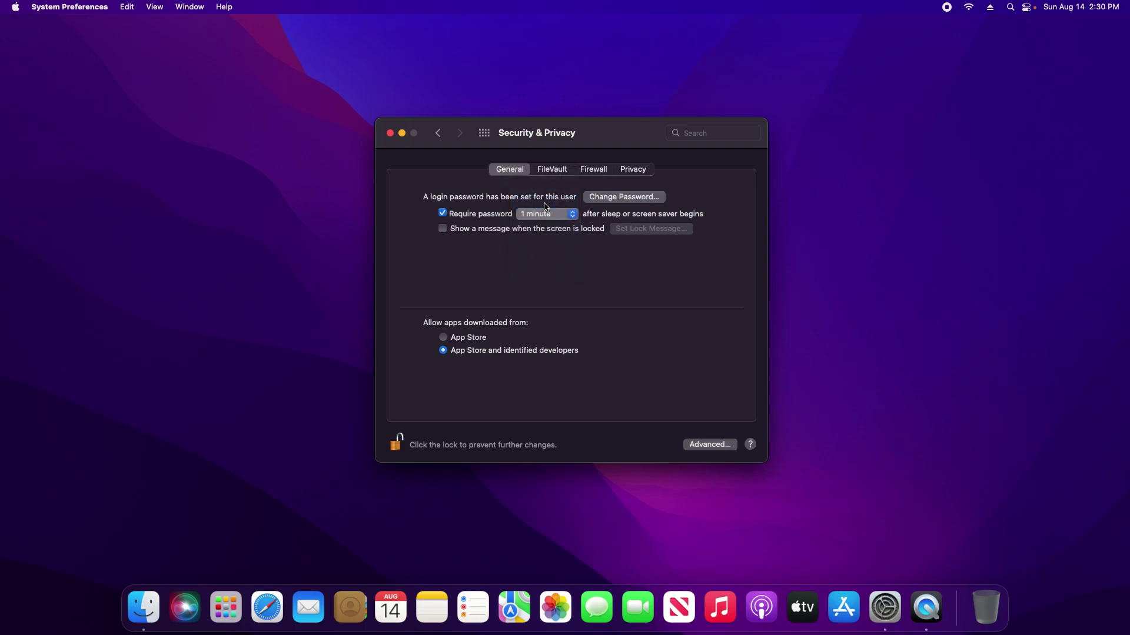
{"action": "left_click", "coordinate": [395, 443]}
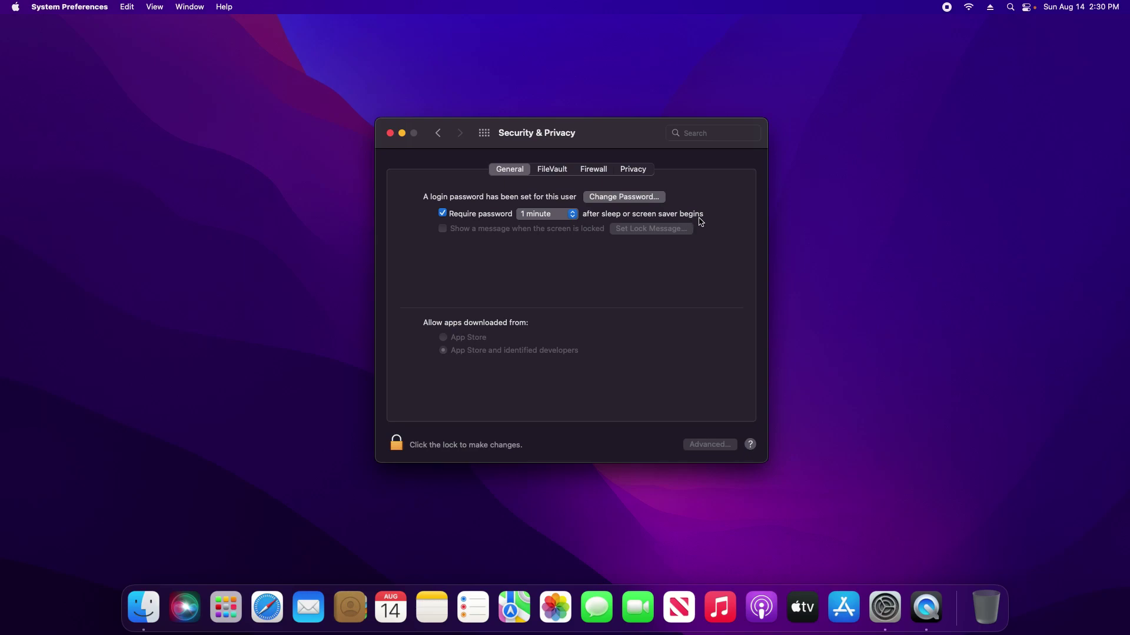
Return to the overview and check the screen saver start delay in Desktop & Screen Saver
{"action": "left_click", "coordinate": [440, 134]}
{"action": "left_click", "coordinate": [450, 254]}
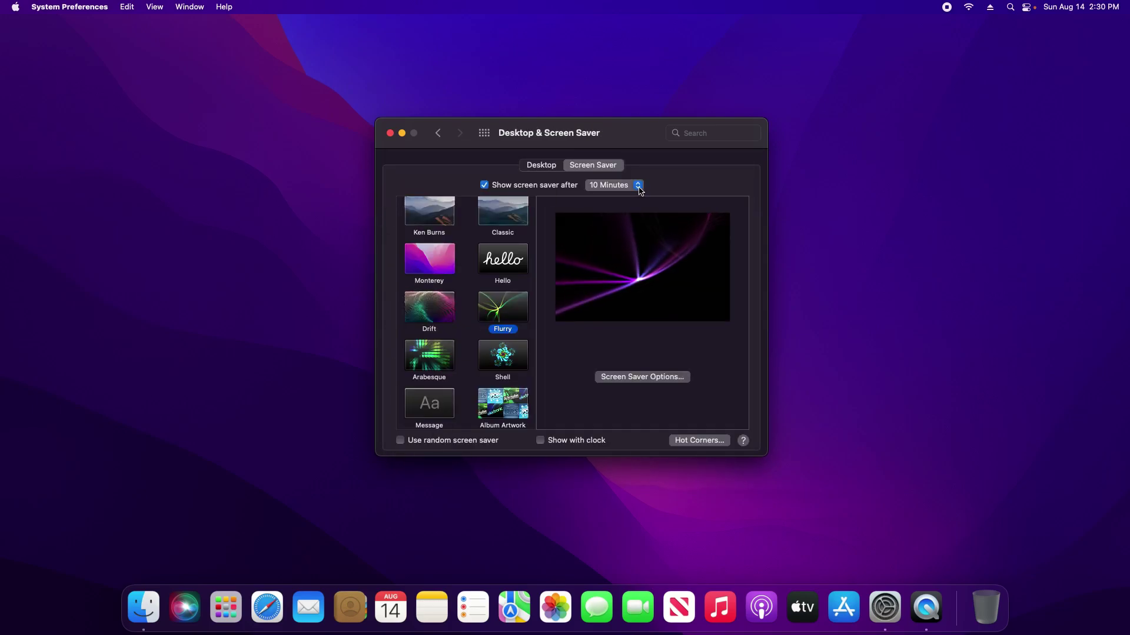
{"action": "left_click", "coordinate": [638, 187]}
Go back to the overview, open Energy Saver and show its start-up and sleep schedule
{"action": "left_click", "coordinate": [611, 187]}
{"action": "left_click", "coordinate": [439, 134]}
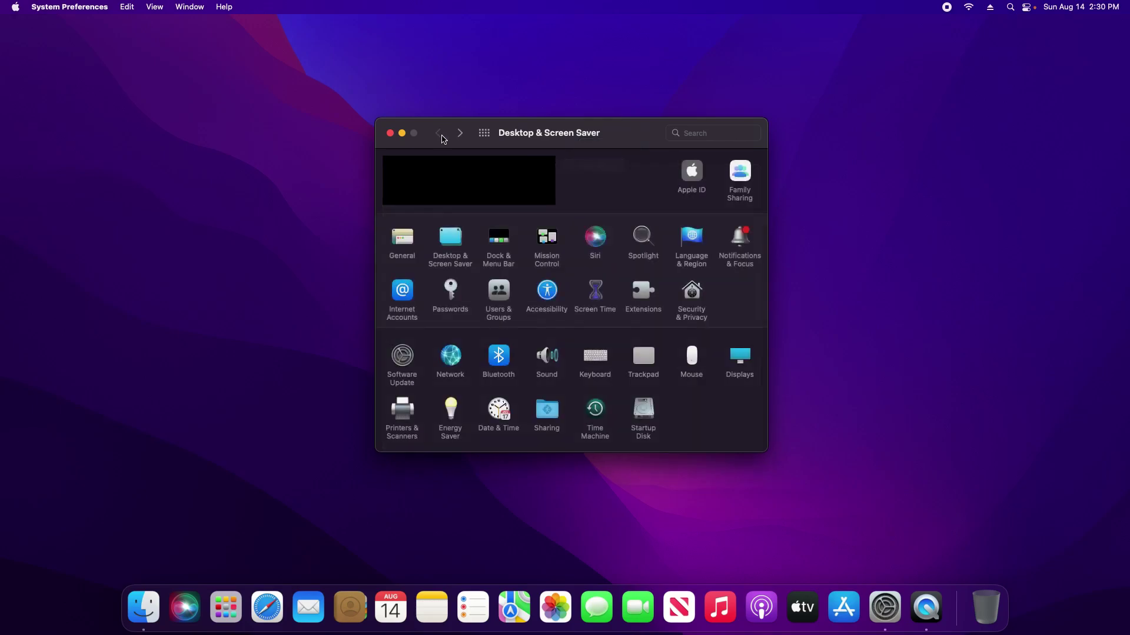
{"action": "left_click", "coordinate": [452, 421]}
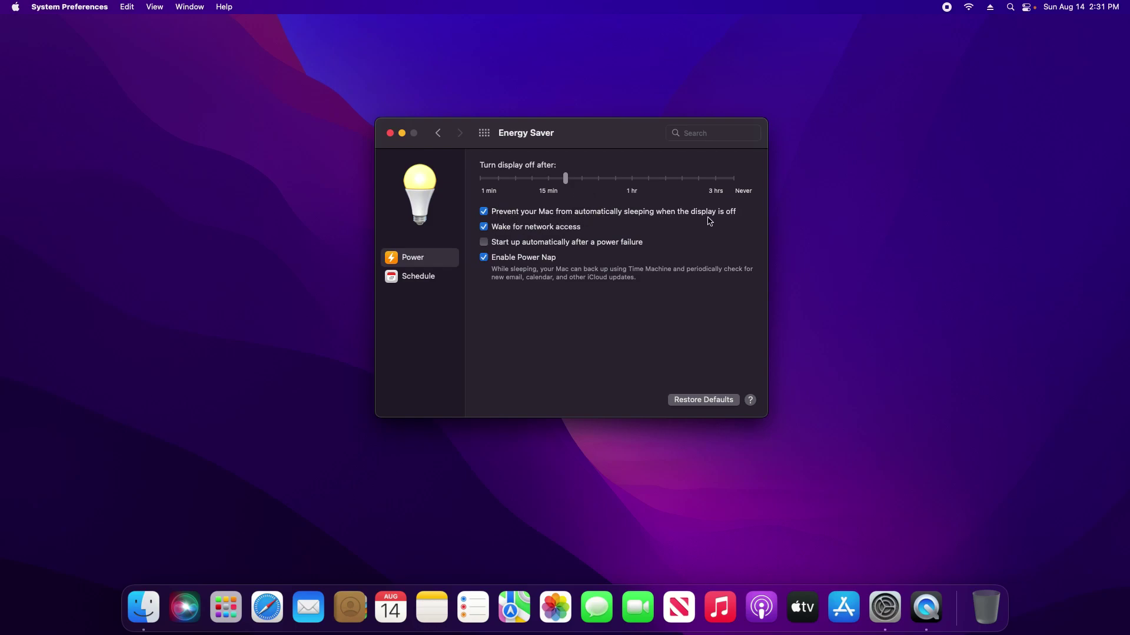
{"action": "left_click", "coordinate": [409, 279]}
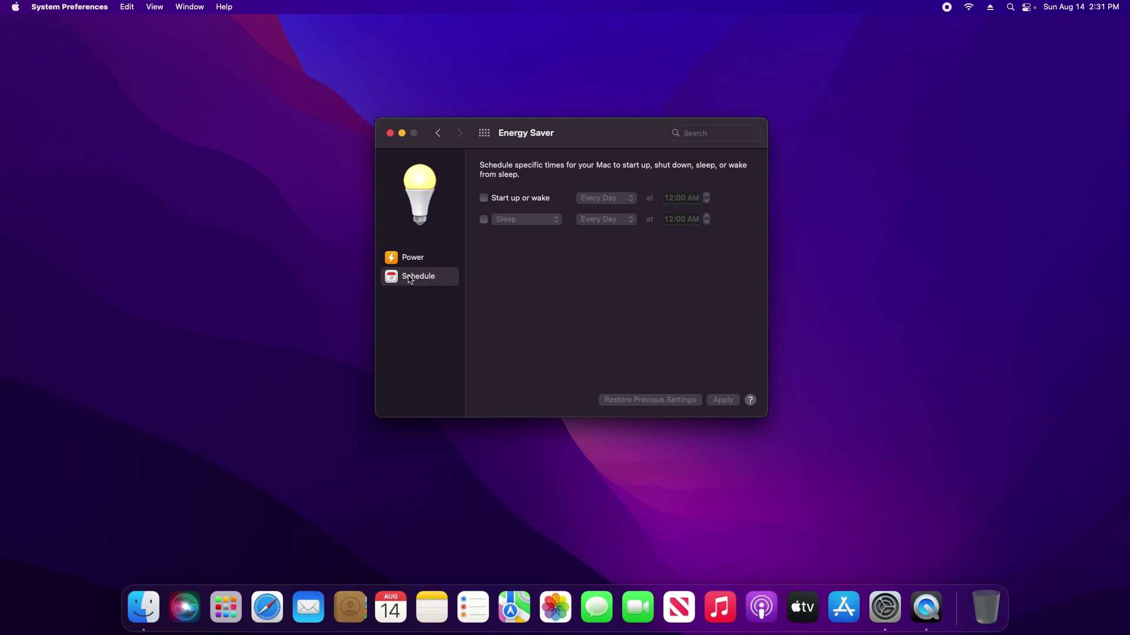
Quit System Preferences, leaving the Finder desktop showing
{"action": "key", "text": "super+q"}
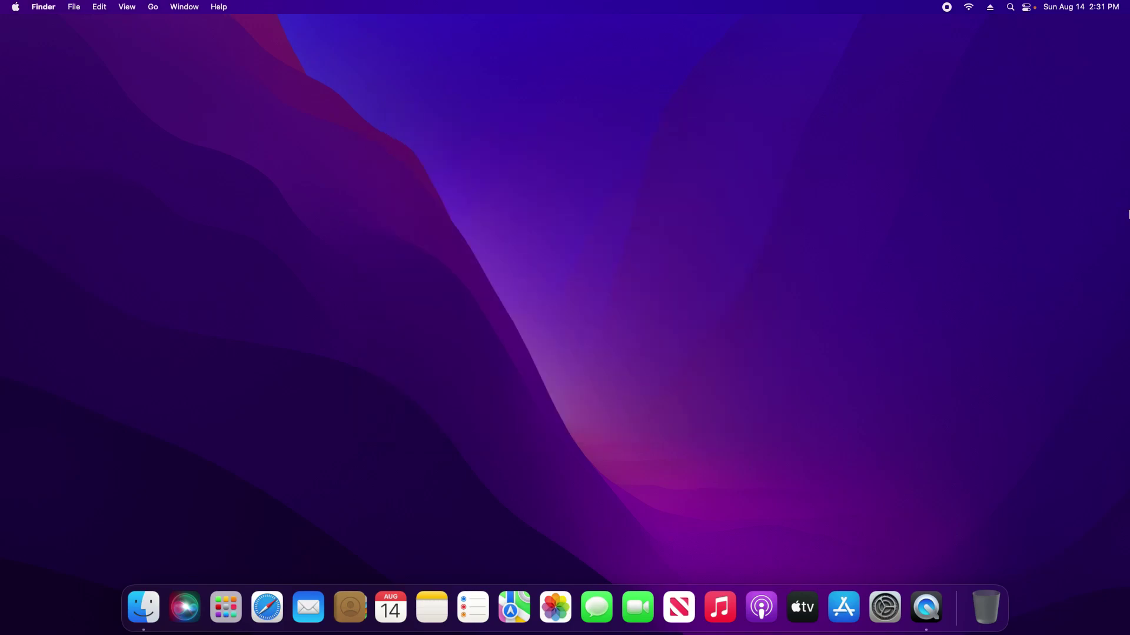